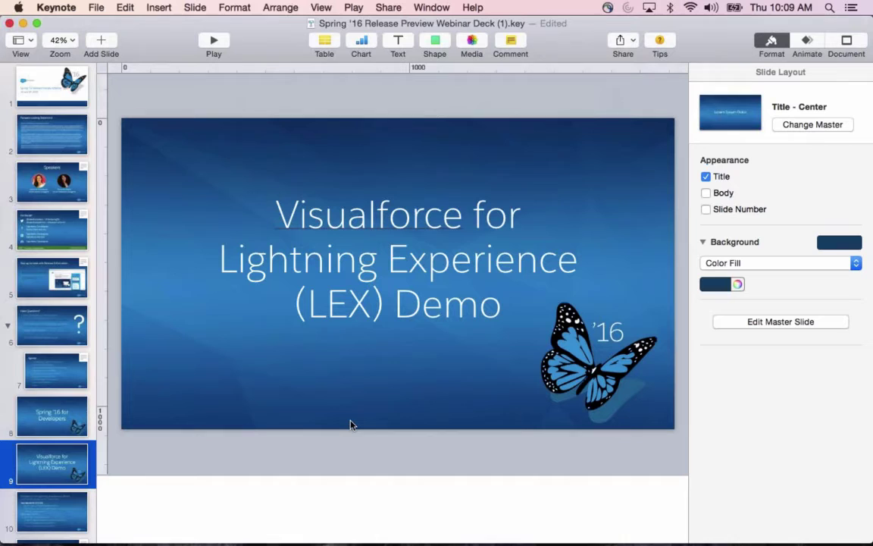
Switch to the Salesforce home page in Chrome, then expand the navigation menu for a look and collapse it.
key("ctrl+Up")
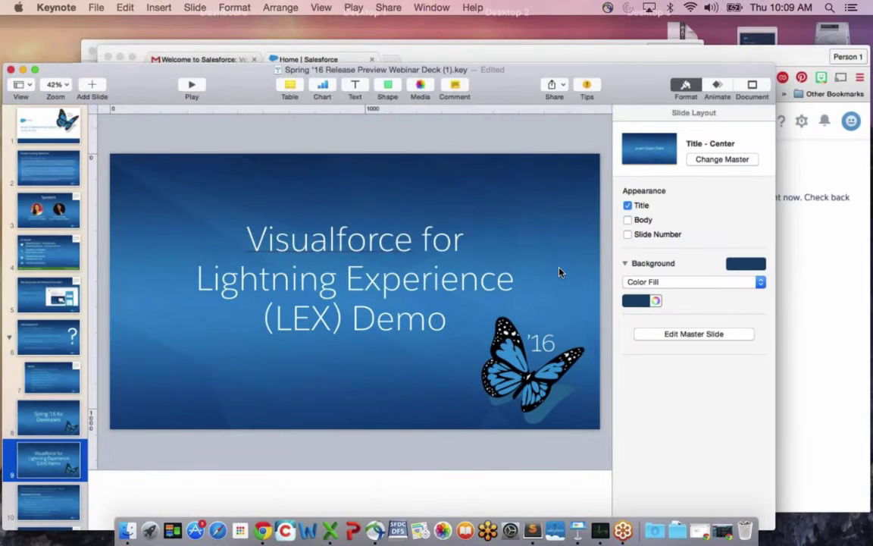
key("ctrl+Up")
left_click(561, 272)
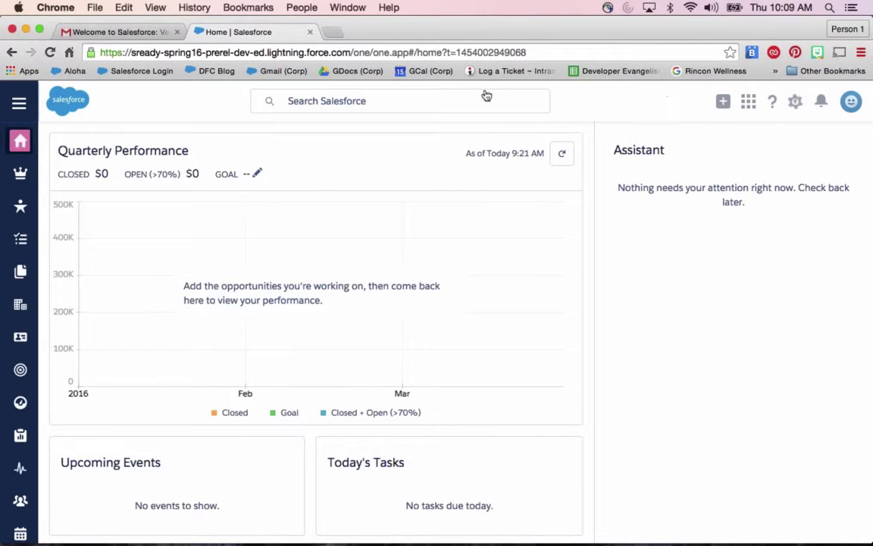
left_click(17, 102)
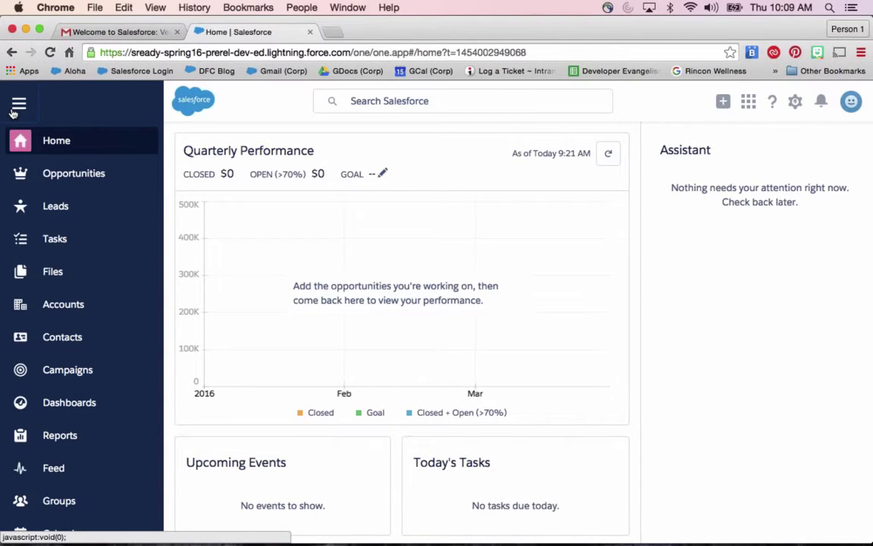
left_click(12, 111)
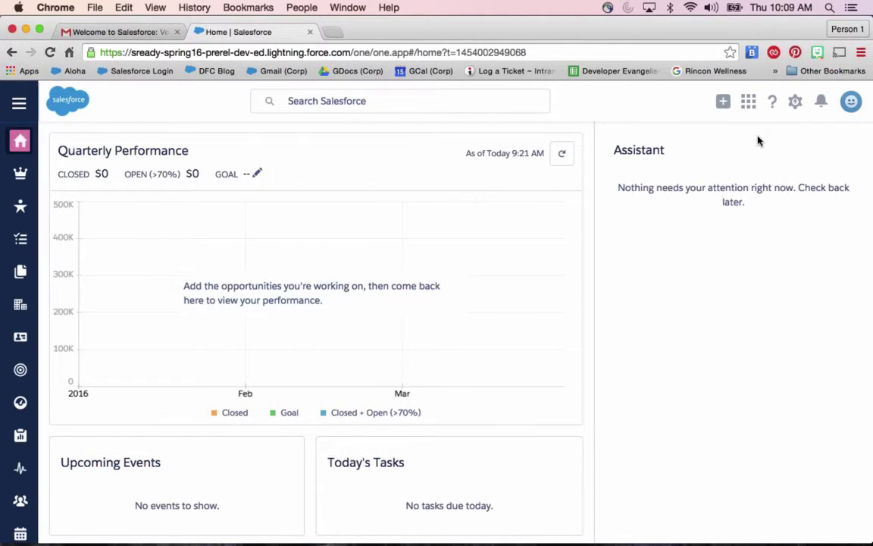
Go to Setup, search for "navigat" and open the Navigation Menus page.
left_click(797, 103)
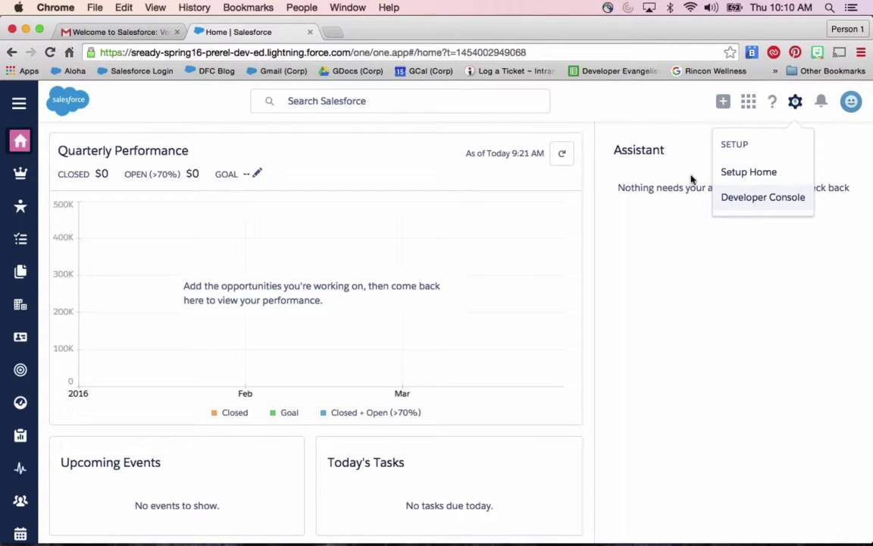
left_click(765, 173)
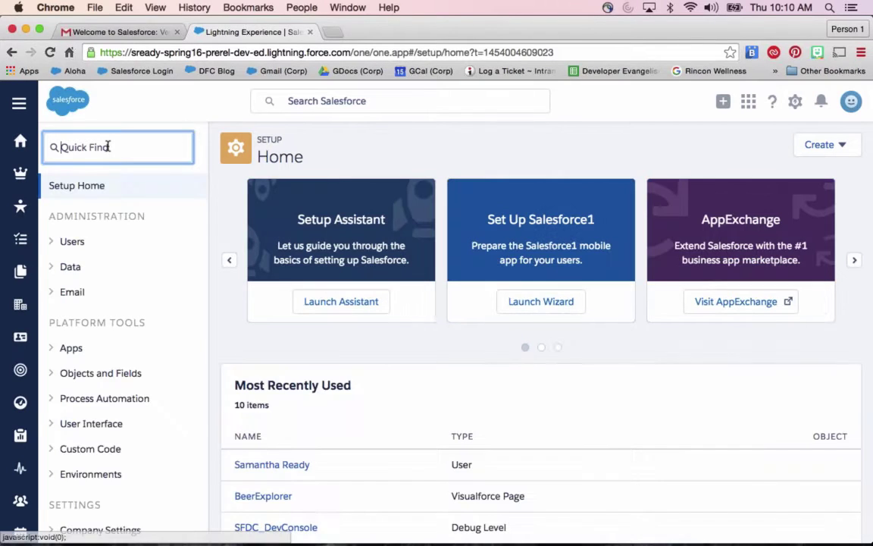
type("navigat")
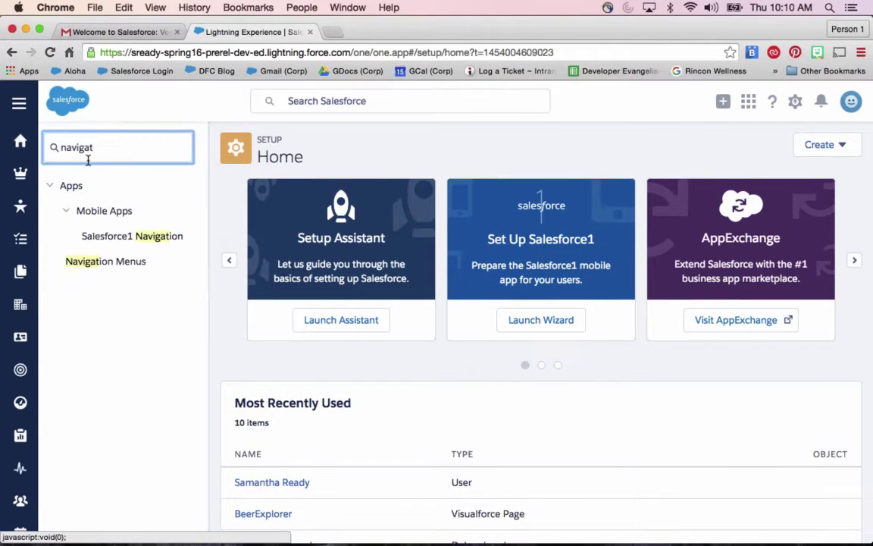
left_click(98, 266)
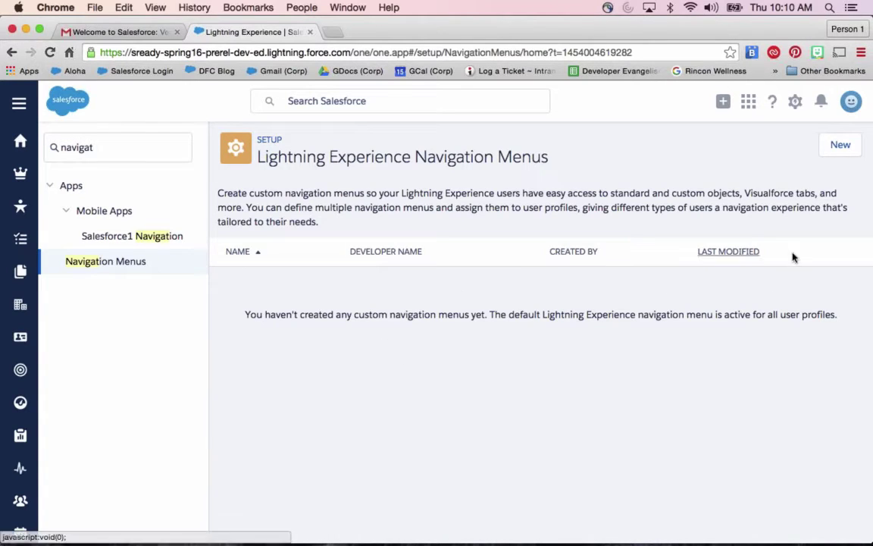
Create a new navigation menu named Beer App with developer name Beer_App and continue to selecting its items.
left_click(840, 144)
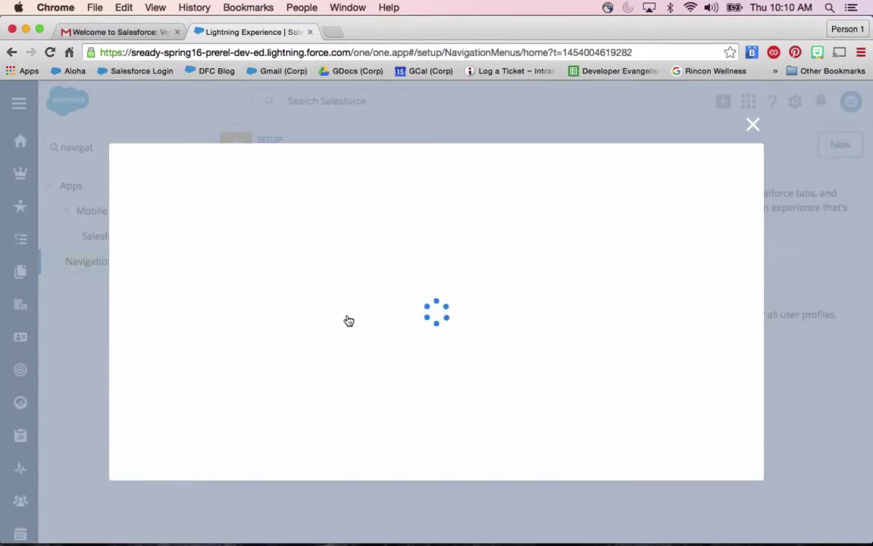
type("Be")
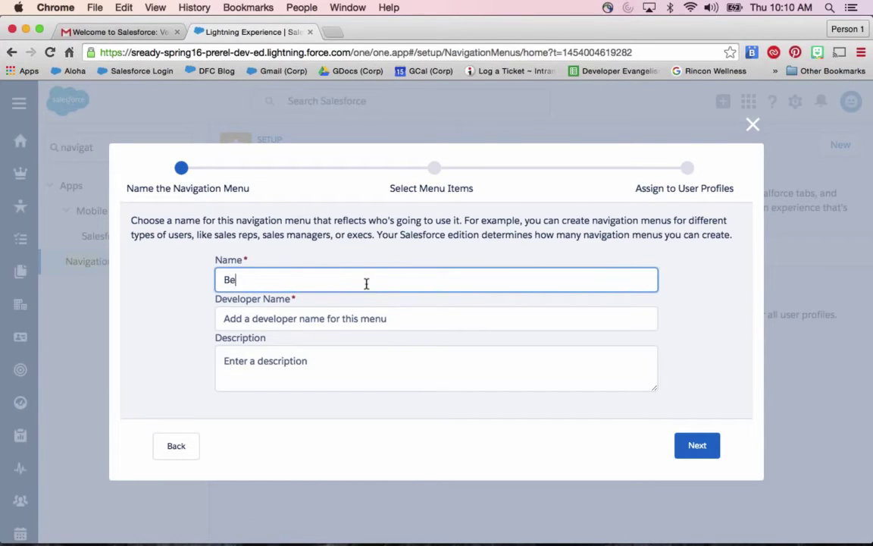
type("er App")
key("Tab")
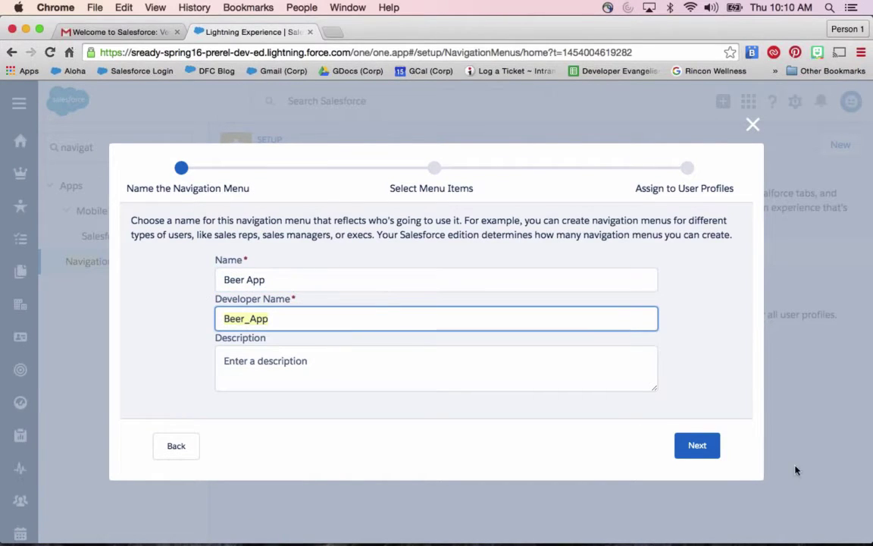
left_click(702, 444)
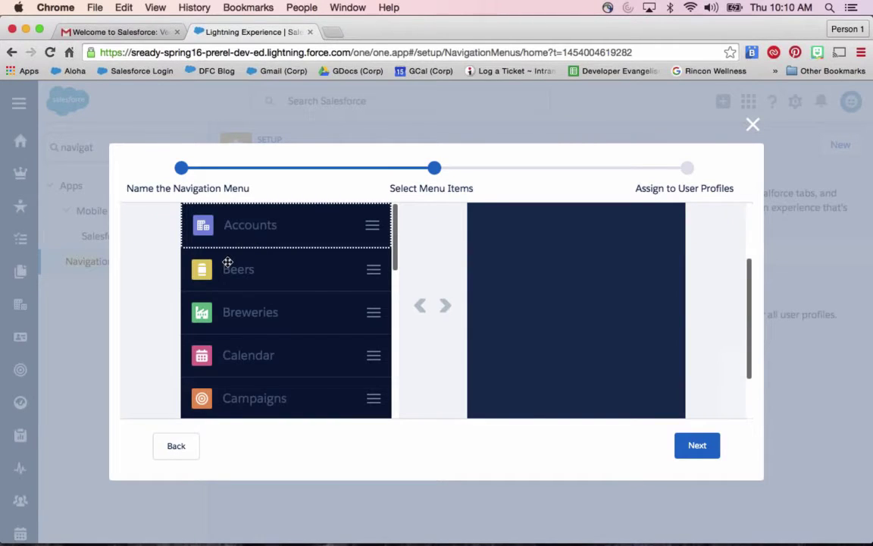
Add Beers, Breweries and Explorer from the available items to the Beer App navigation menu.
left_click_drag(228, 259, 516, 246)
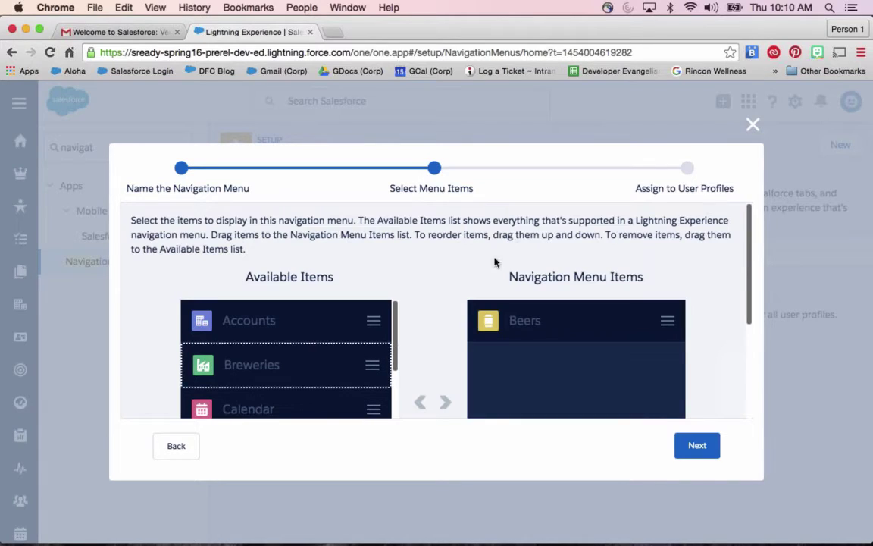
left_click_drag(454, 393, 539, 338)
scroll(206, 383, "down", 3)
scroll(210, 382, "down", 10)
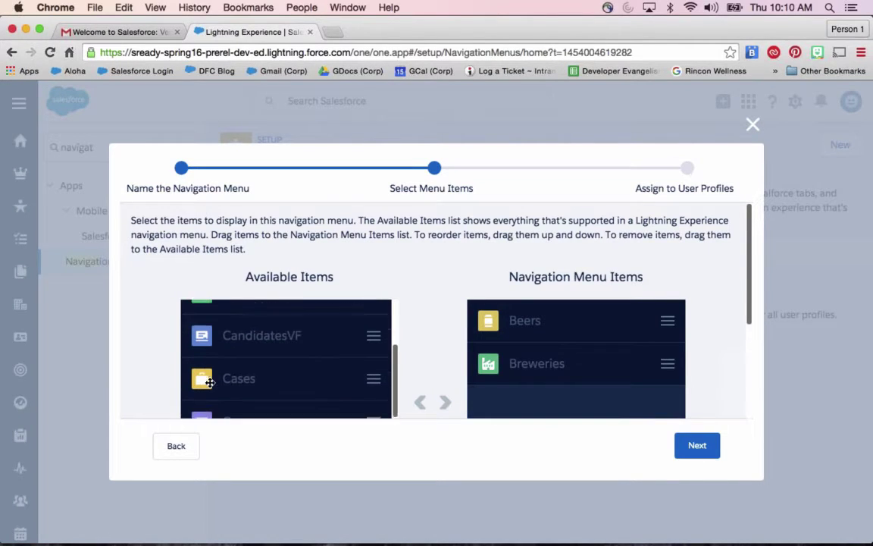
scroll(210, 383, "up", 5)
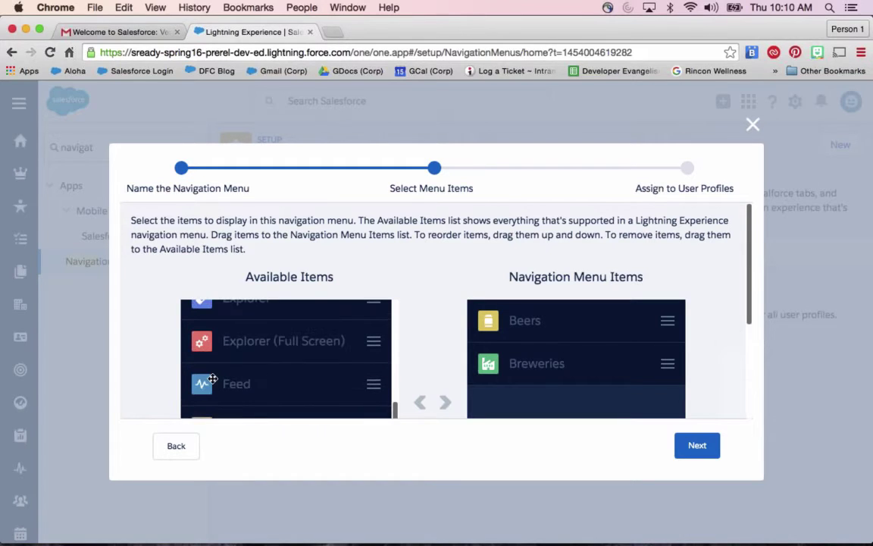
left_click_drag(244, 345, 569, 406)
Add Home and People to the navigation menu items, placing Home below Beers and People above Breweries.
scroll(206, 272, "down", 3)
scroll(197, 276, "down", 5)
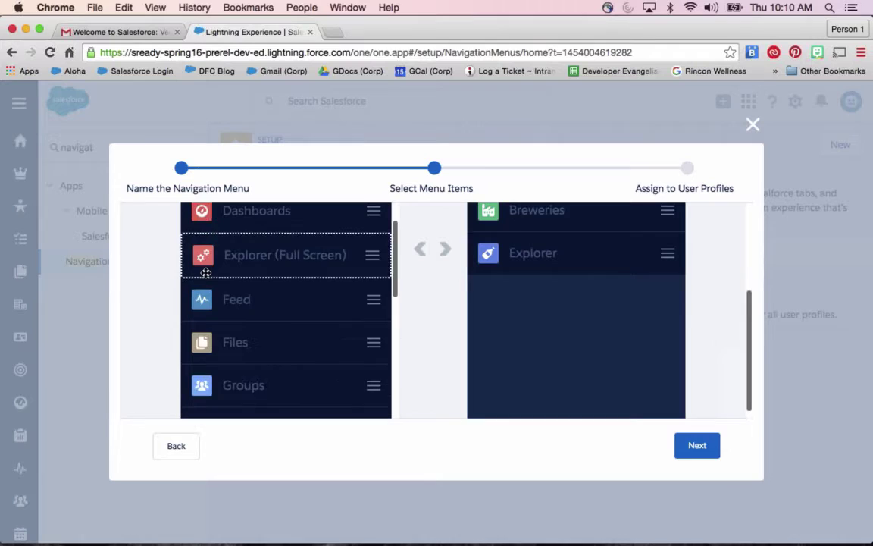
left_click_drag(226, 288, 520, 304)
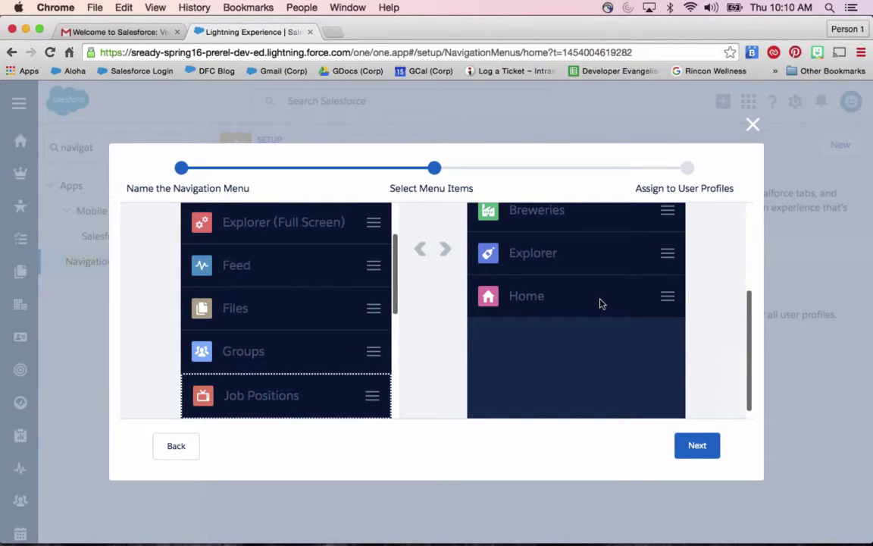
left_click_drag(600, 303, 598, 212)
scroll(255, 316, "down", 5)
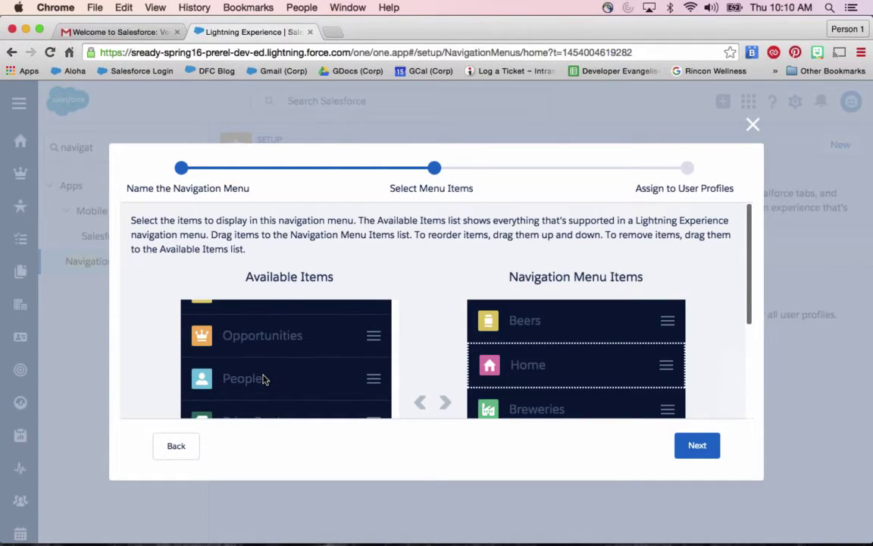
left_click_drag(263, 379, 556, 390)
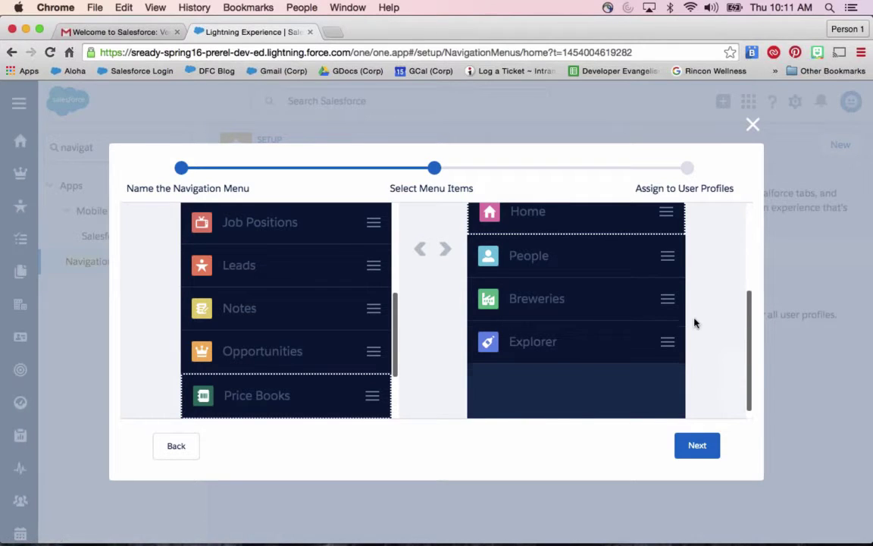
Move Home above Beers so it is the first navigation menu item.
scroll(695, 323, "up", 5)
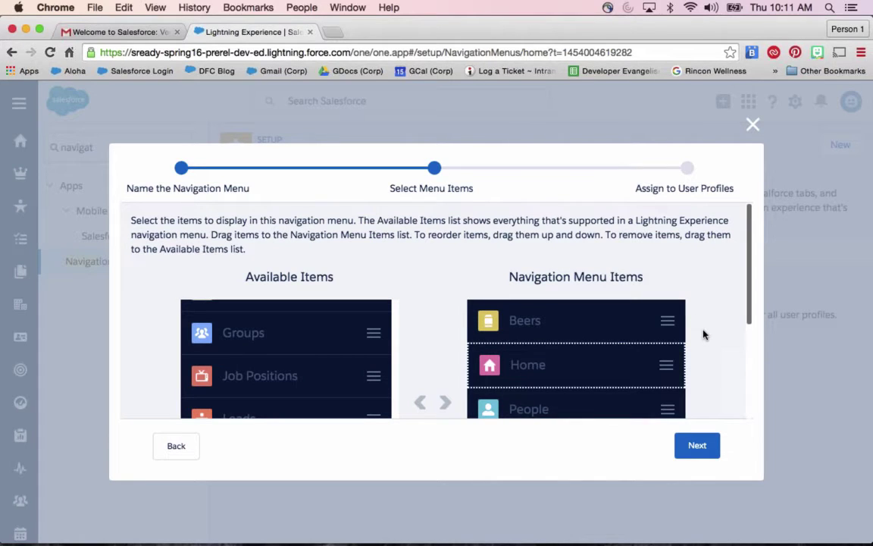
scroll(703, 334, "down", 3)
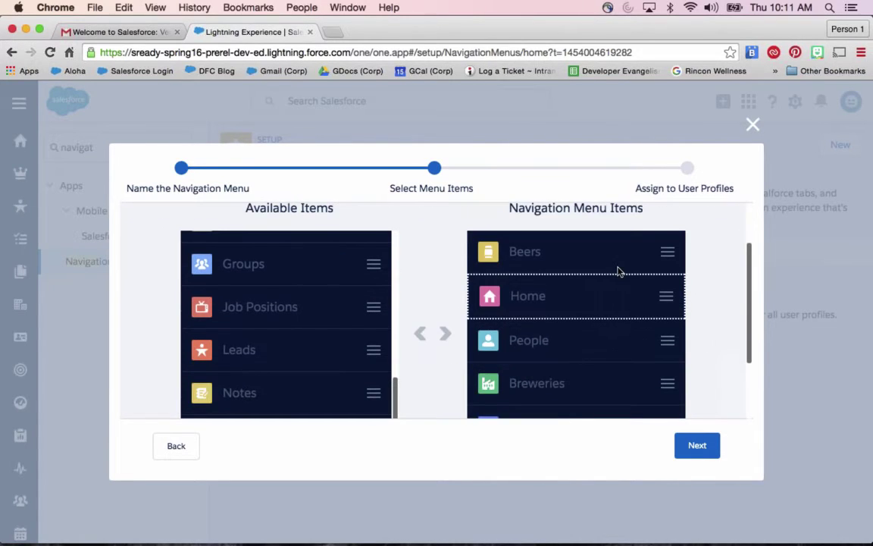
left_click_drag(619, 270, 606, 260)
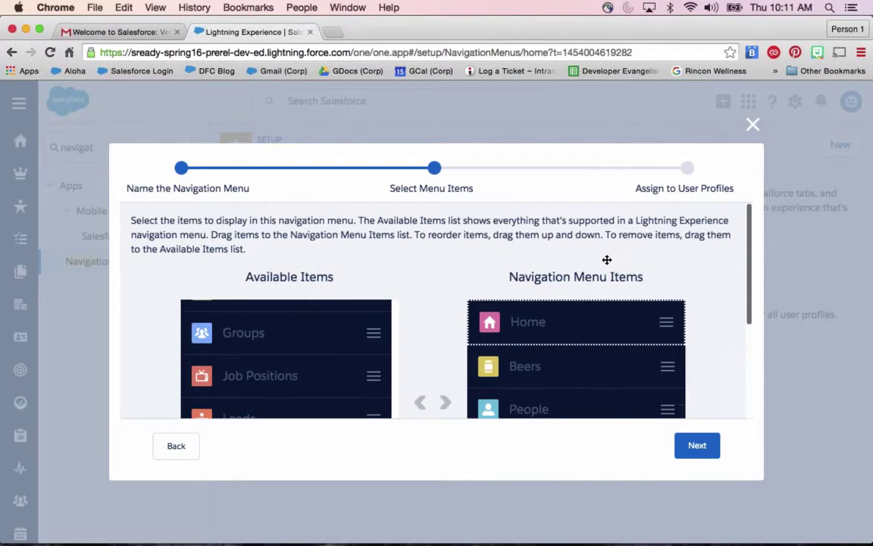
Assign the Beer App menu to the System Administrator profile and save it.
left_click(698, 445)
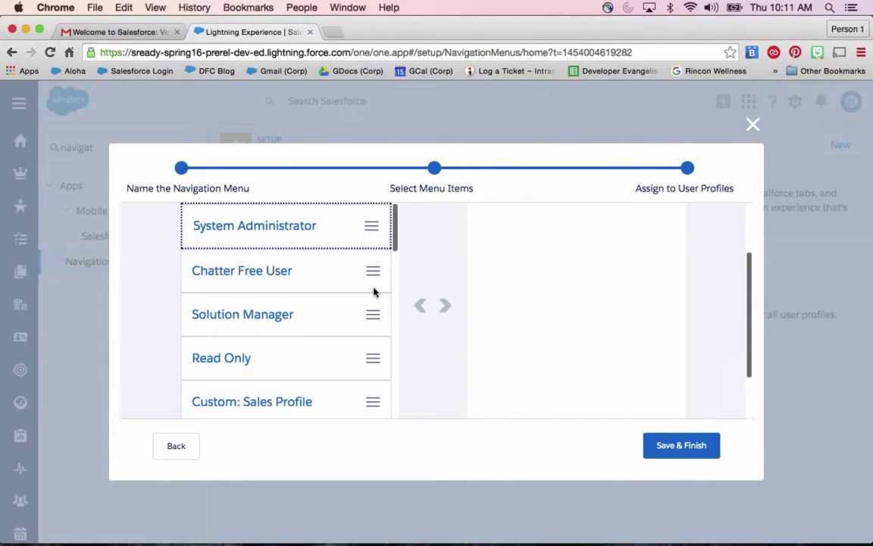
left_click_drag(238, 225, 516, 231)
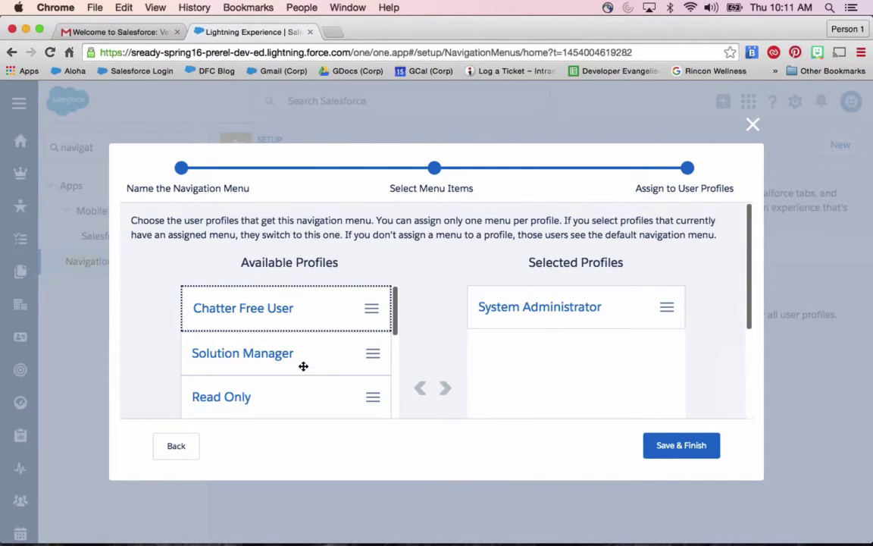
scroll(303, 367, "down", 5)
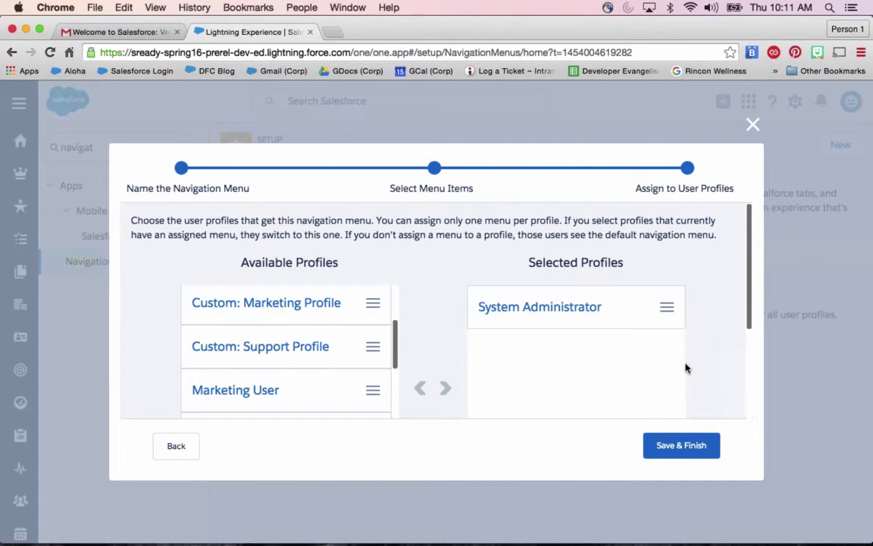
left_click(686, 443)
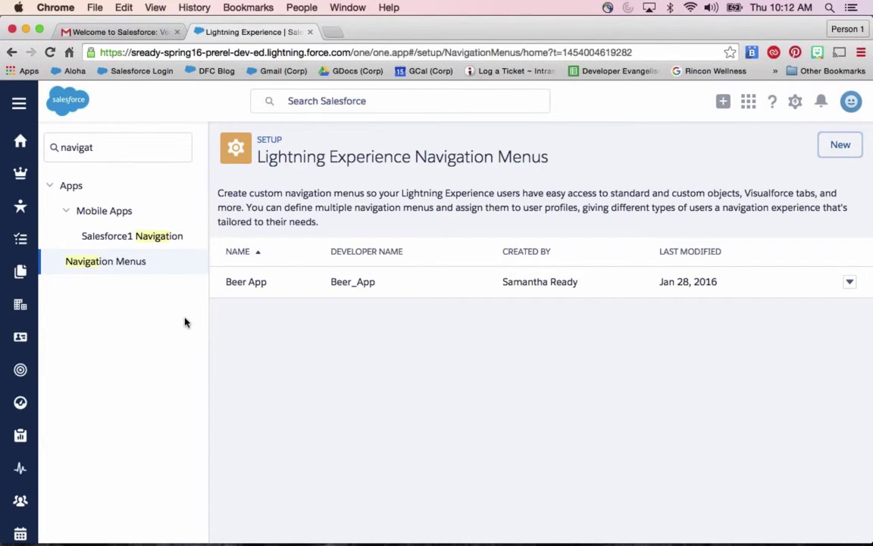
Reload the page to load the new navigation menu, then view its Beers list and open Explorer.
key("super+r")
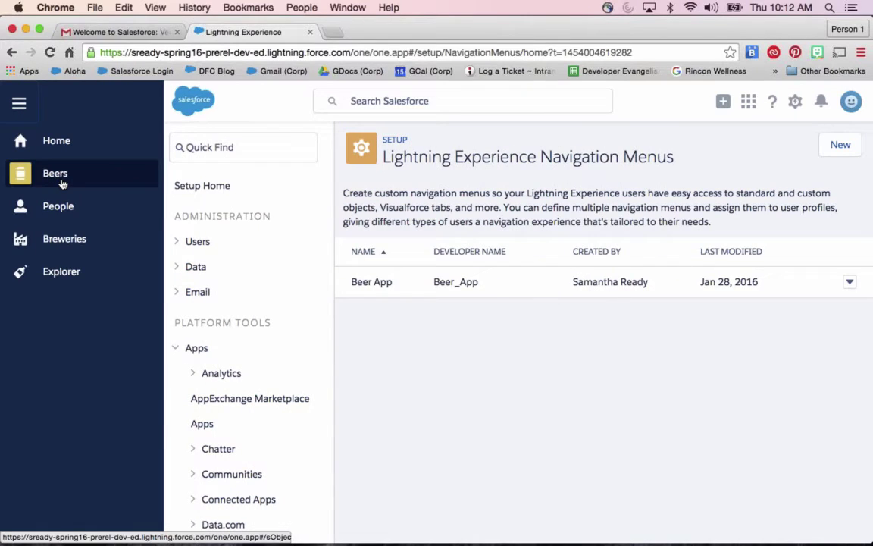
left_click(61, 178)
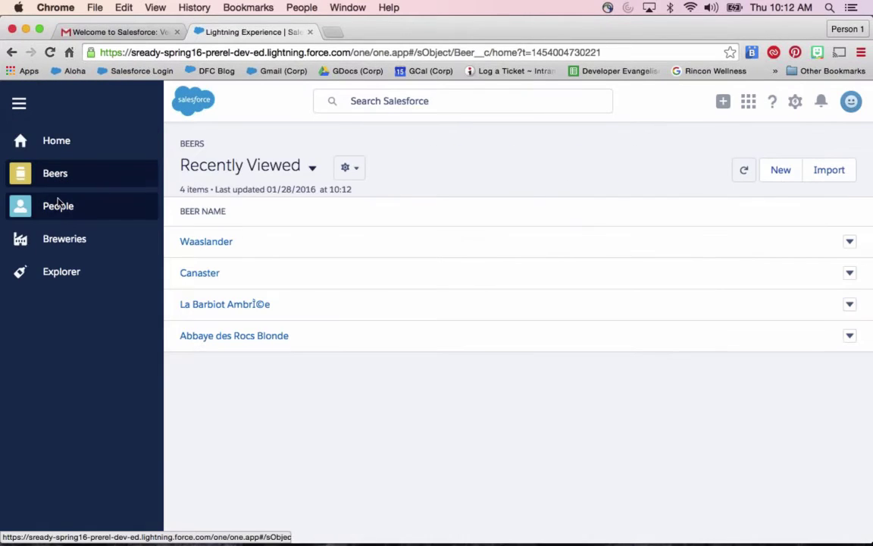
left_click(57, 273)
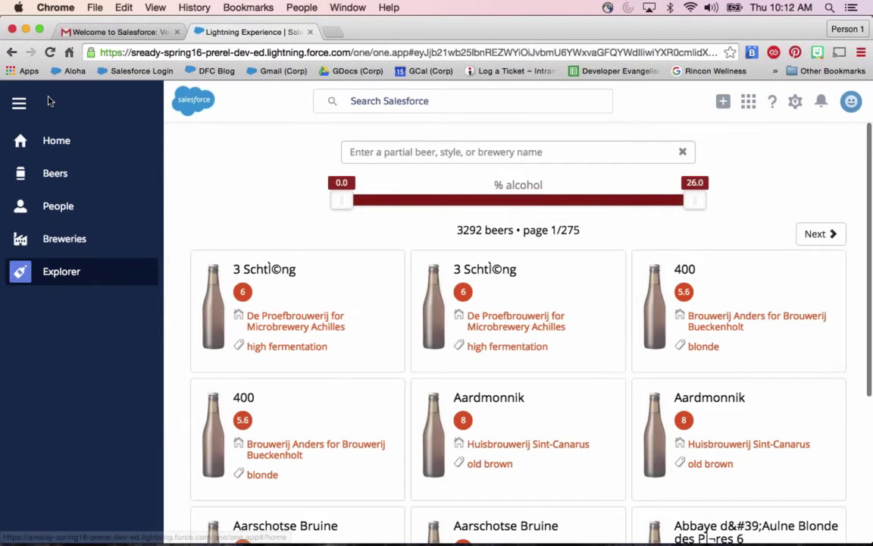
Collapse the navigation menu and filter the Explorer beers to an alcohol range of 12.5 to 17.0 percent.
left_click(59, 97)
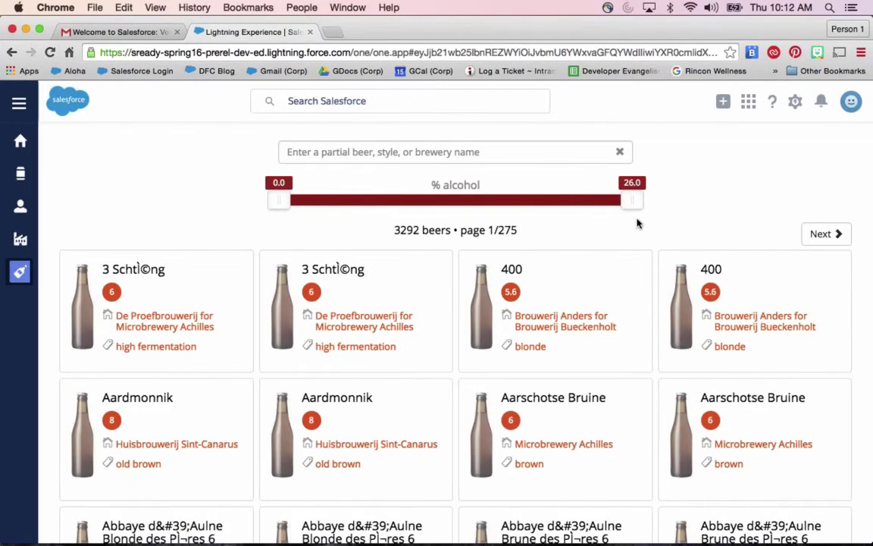
left_click(507, 203)
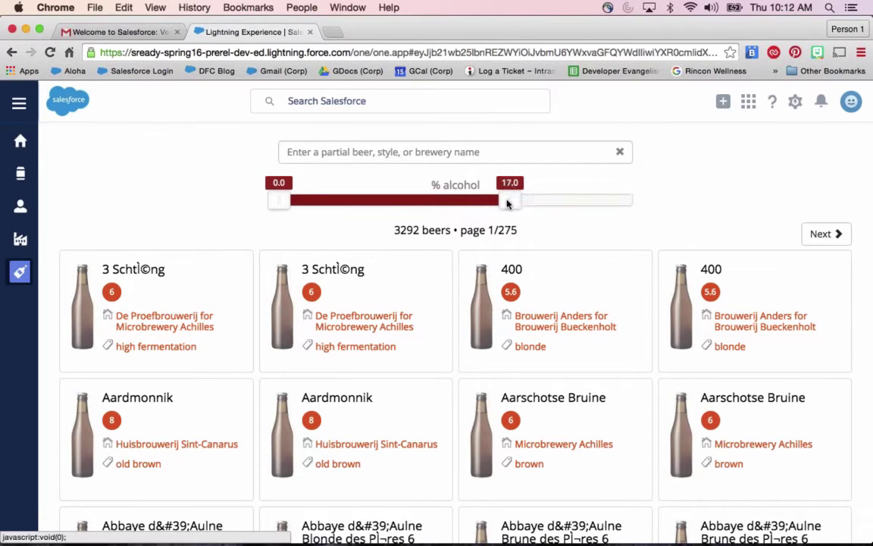
left_click(451, 209)
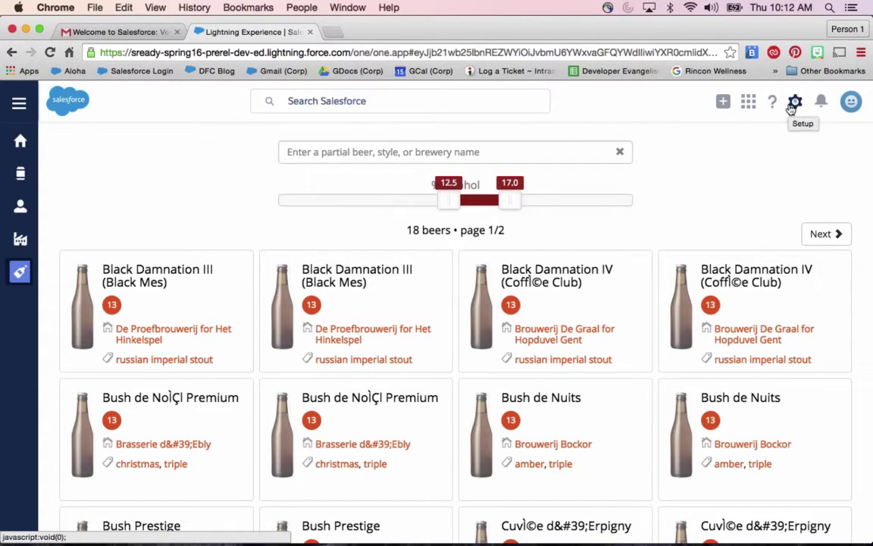
Go to the Breweries list and open the AB InBev record.
left_click(18, 174)
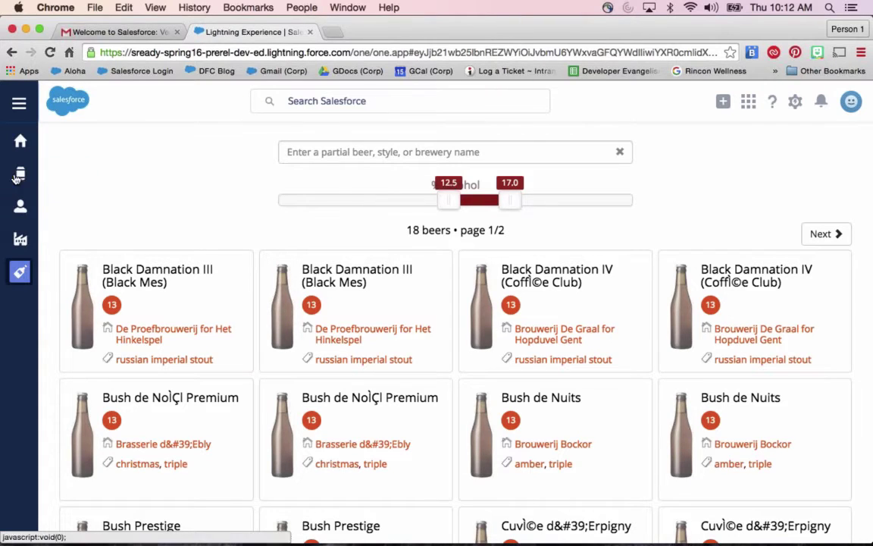
left_click(20, 241)
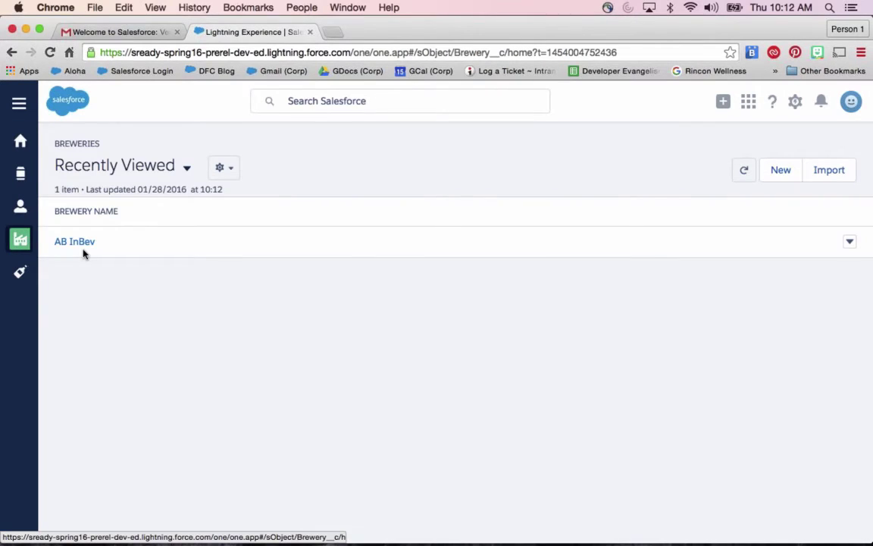
left_click(81, 243)
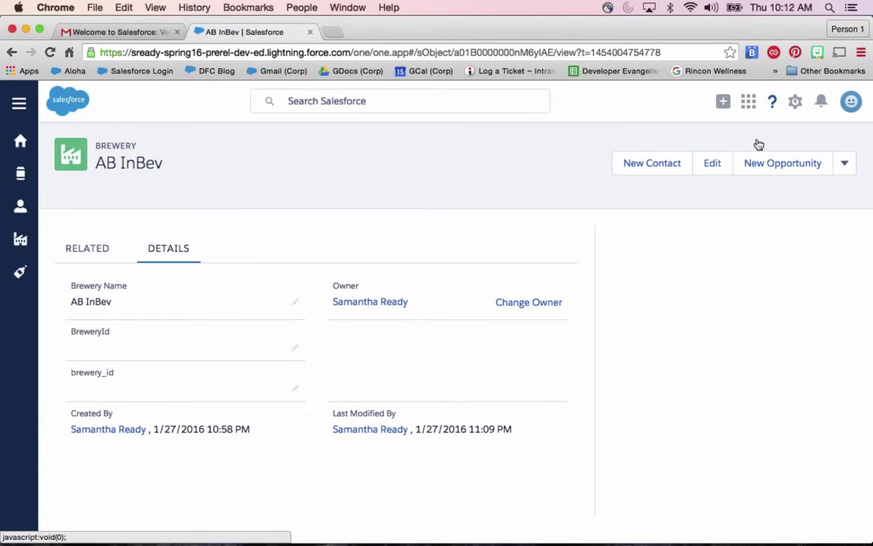
Edit the AB InBev record page in Lightning App Builder and add a Visualforce component showing BeerExplorer above the record details.
left_click(796, 101)
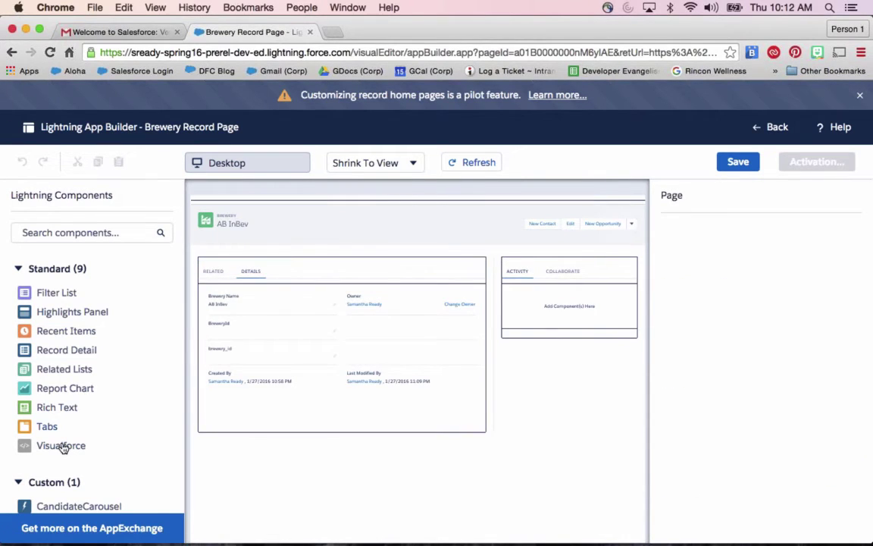
left_click_drag(65, 446, 266, 202)
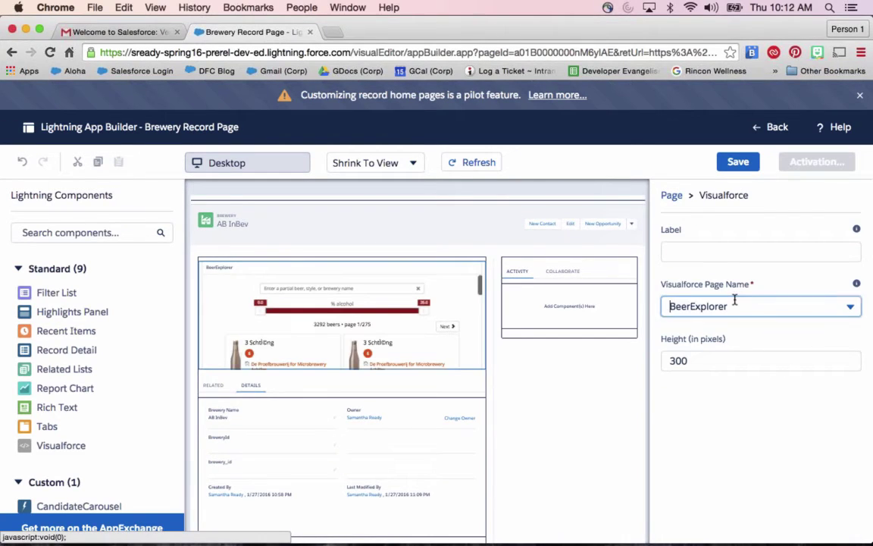
left_click(732, 305)
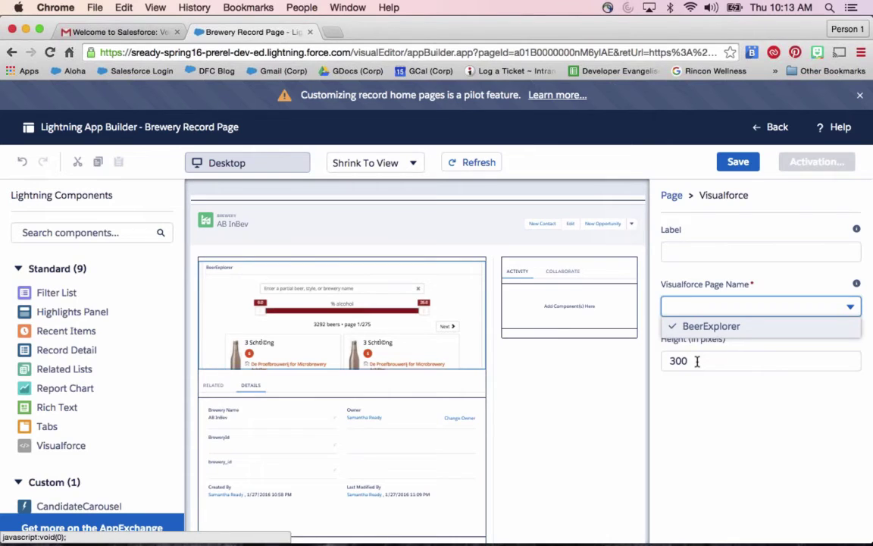
Set the Visualforce component's height to 600 pixels, review the layout, and return to the record without saving.
left_click(671, 360)
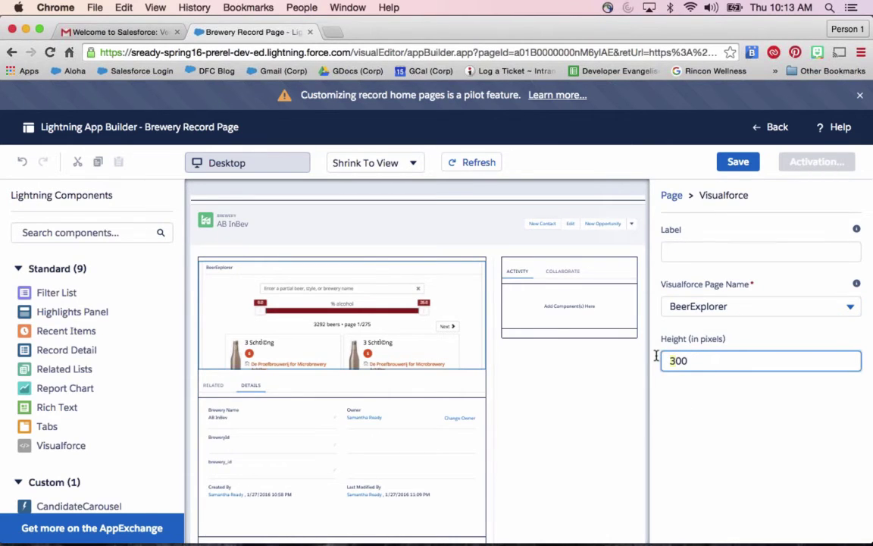
key("Delete")
type("6")
left_click(696, 413)
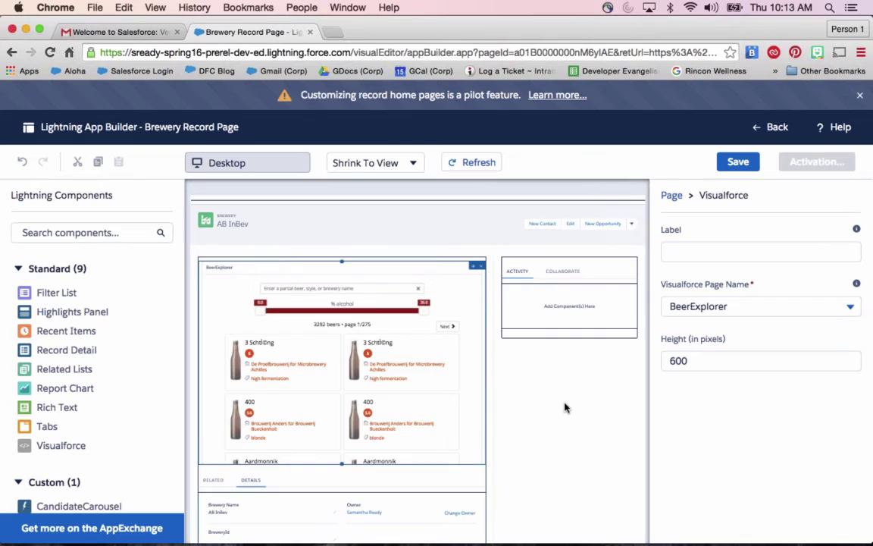
scroll(294, 476, "down", 2)
scroll(294, 475, "down", 1)
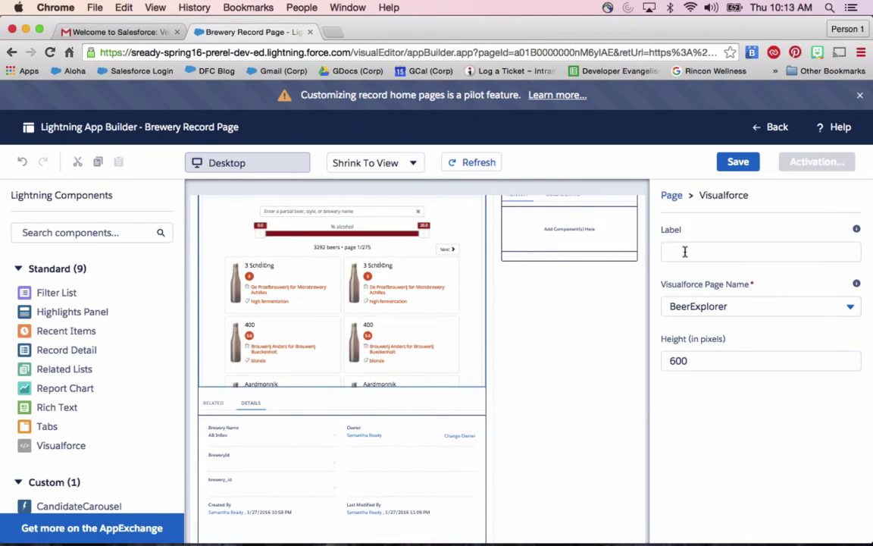
left_click(772, 136)
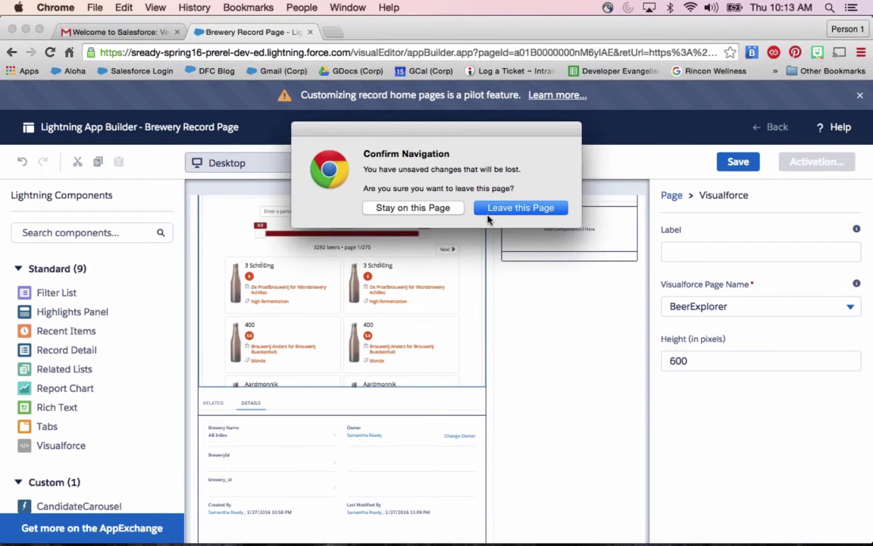
left_click(491, 208)
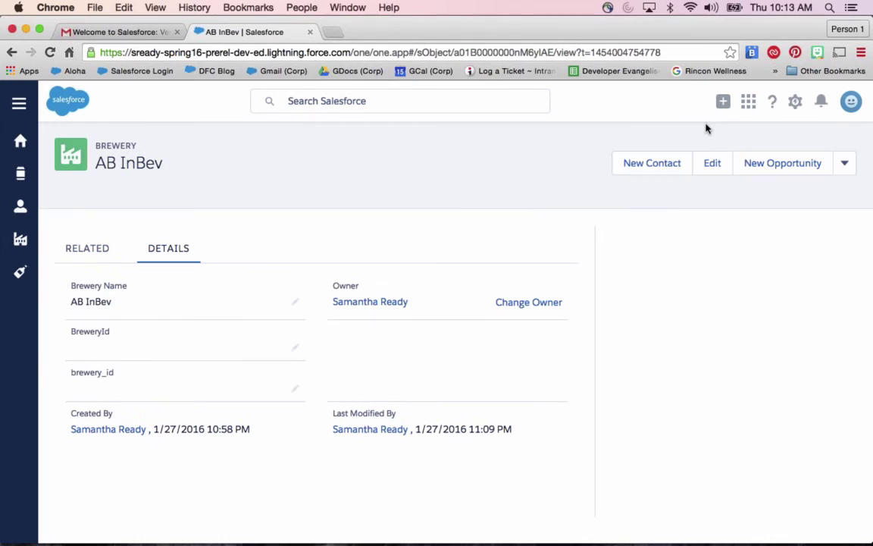
Go to the App Launcher, choose the Beer Explorer app and open its Explorer item.
left_click(749, 103)
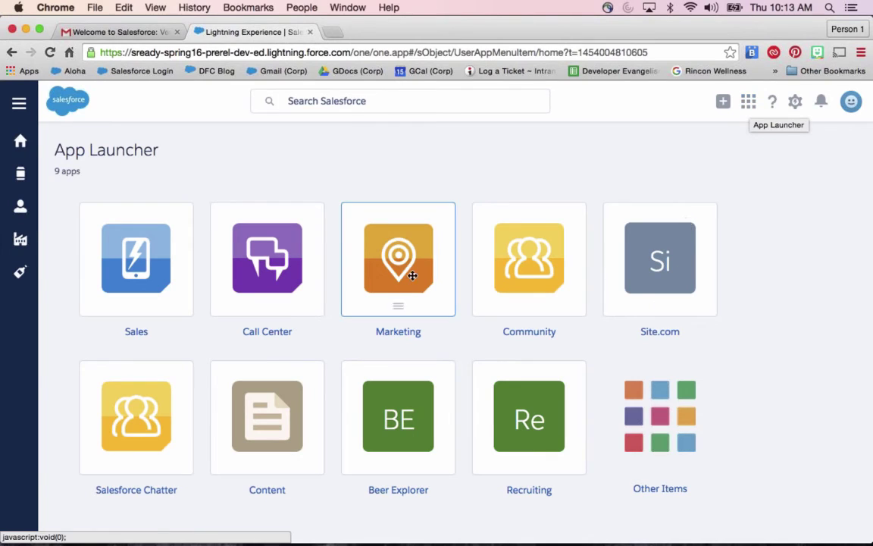
scroll(748, 271, "down", 1)
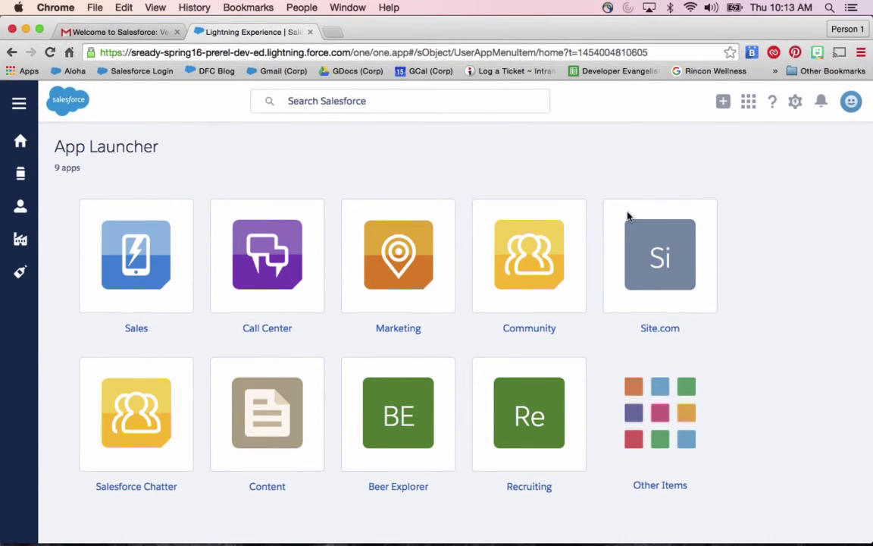
left_click(387, 333)
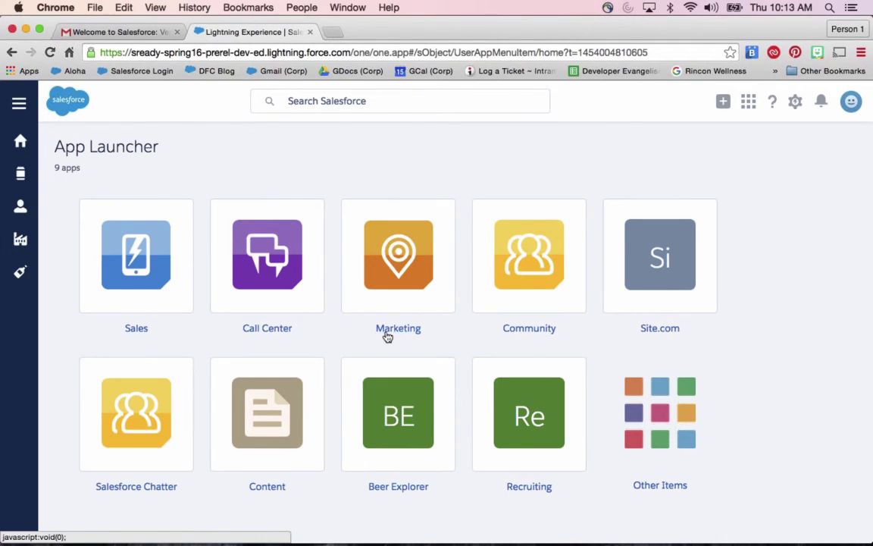
left_click(410, 452)
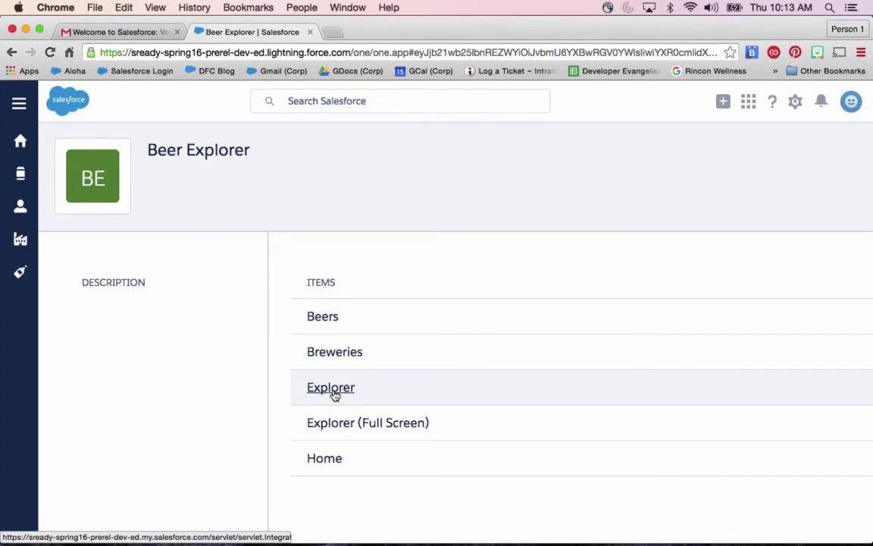
left_click(334, 392)
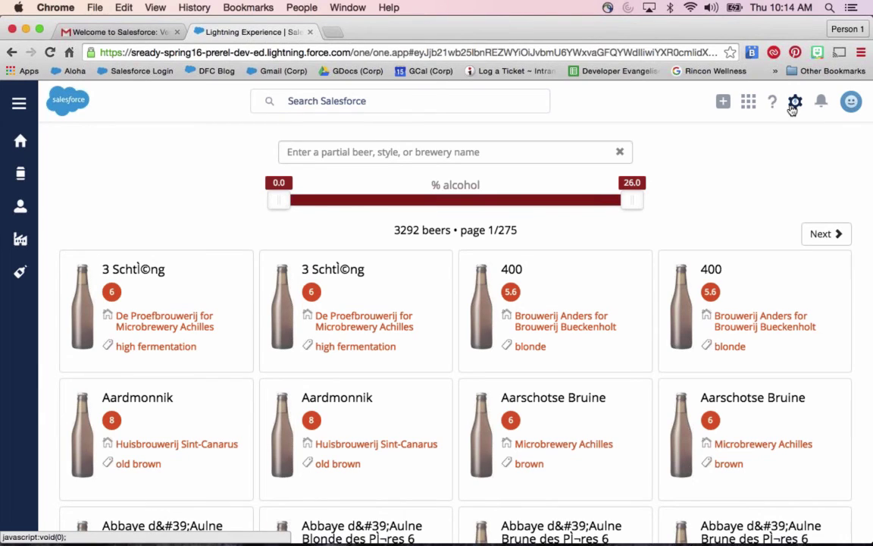
Go to Setup Home, search the setup for "pages" and open Visualforce Pages.
left_click(792, 106)
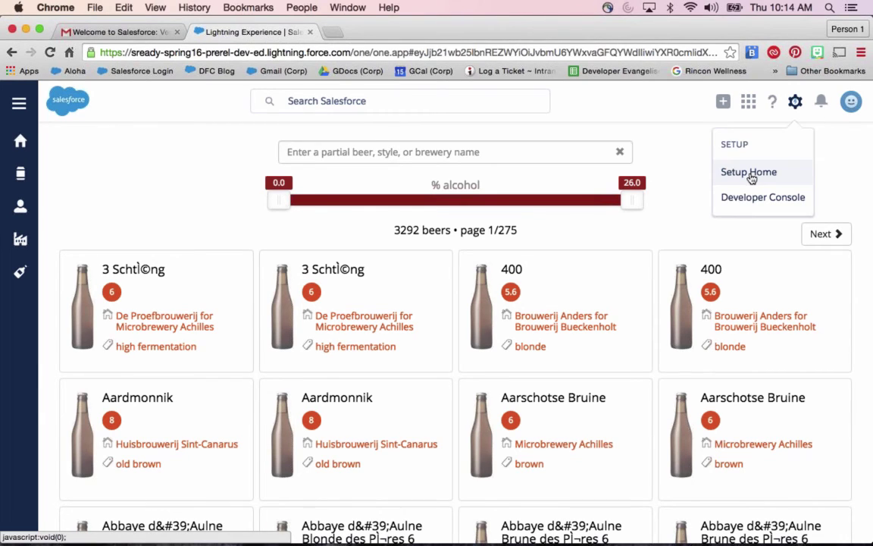
left_click(751, 177)
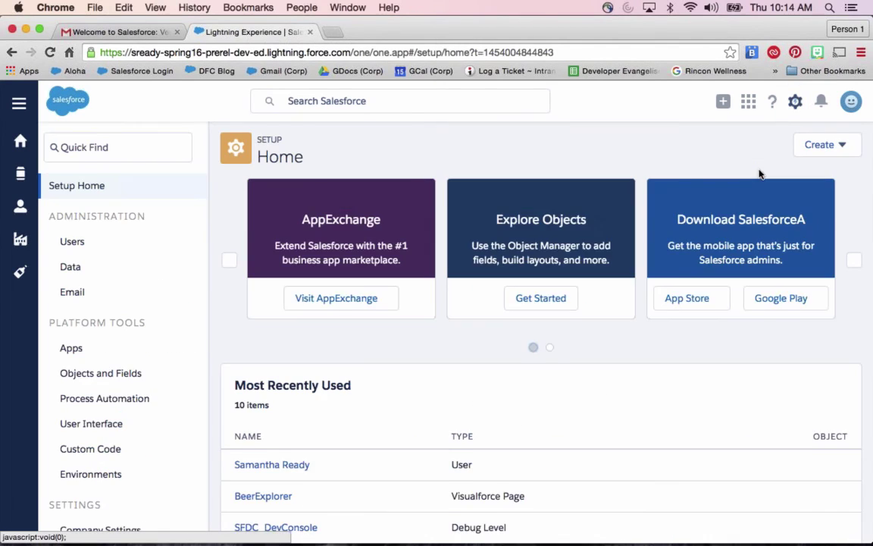
left_click(91, 151)
type("pages")
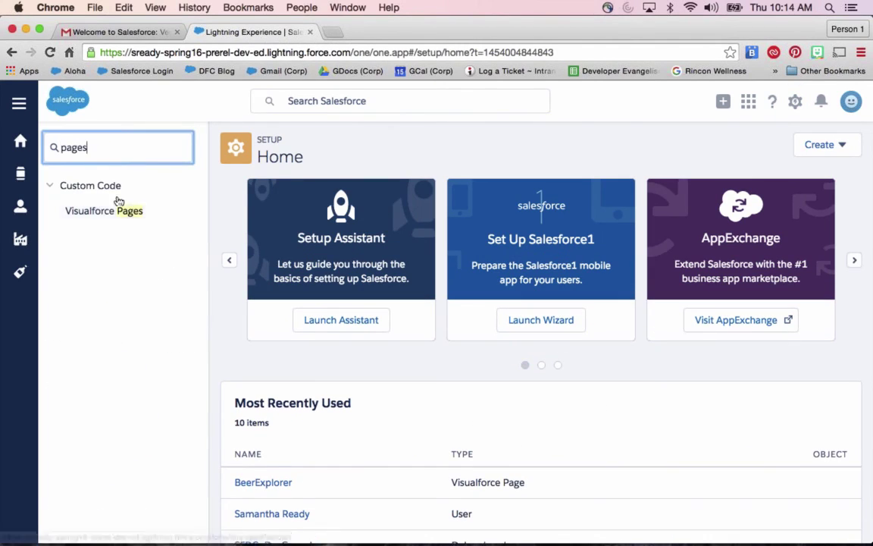
left_click(114, 210)
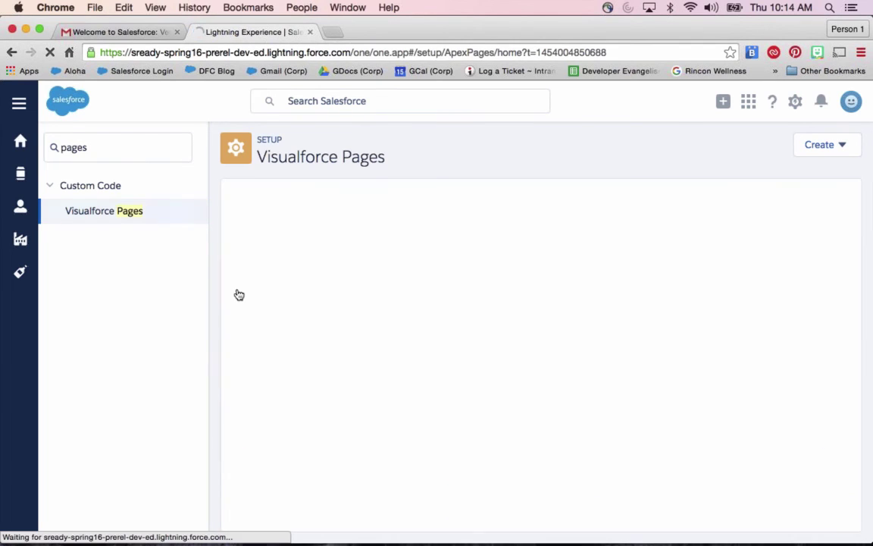
Edit the BeerExplorer page, highlight its "Available for Salesforce mobile apps and Lightning Pages" option, and save the page.
left_click(248, 342)
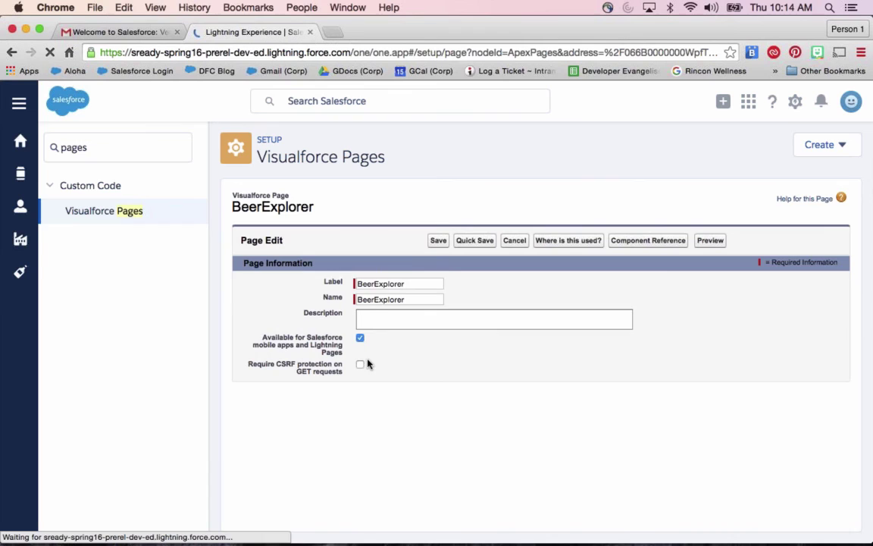
left_click_drag(263, 337, 345, 350)
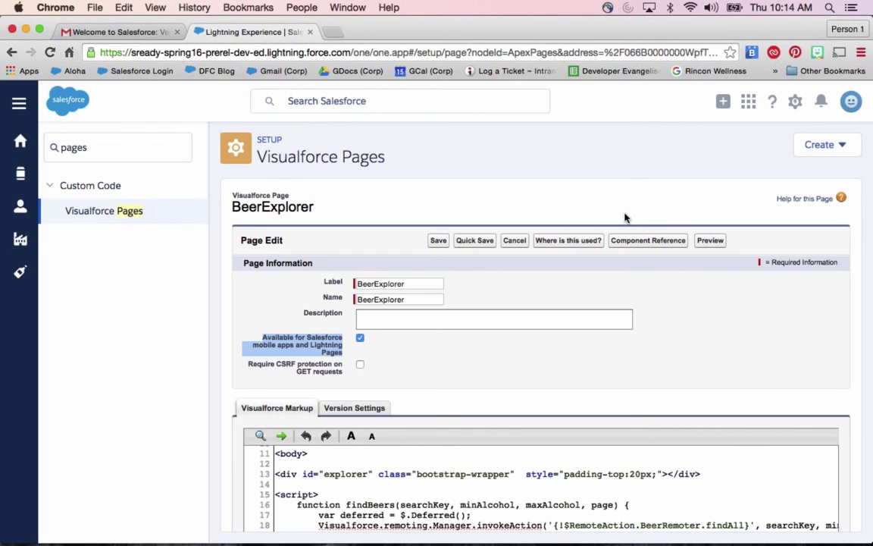
left_click(438, 241)
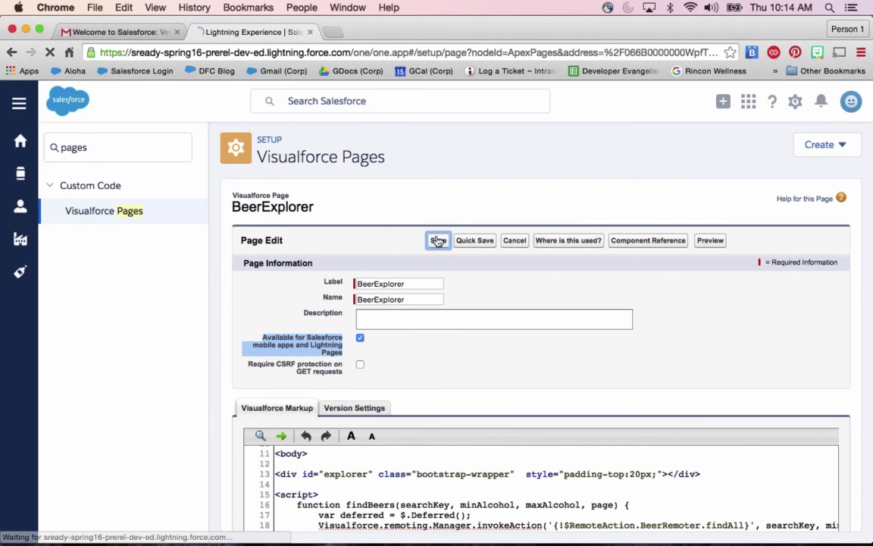